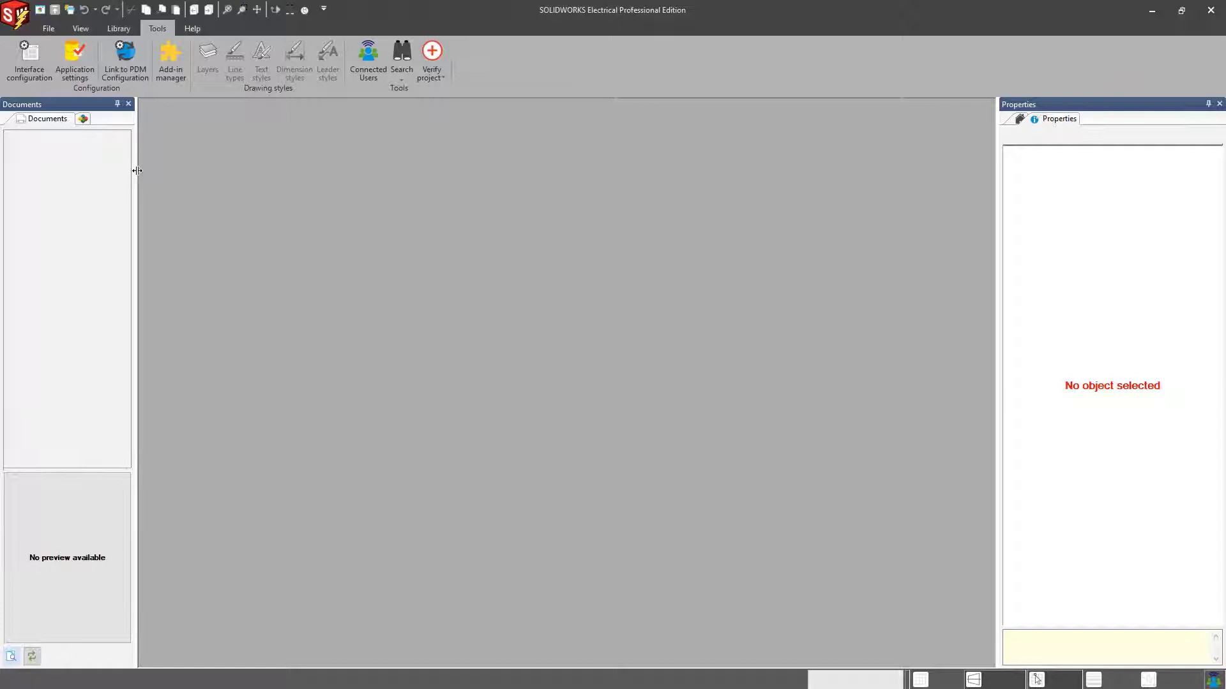
# Drag the Documents panel's right splitter to widen the panel
pyautogui.moveTo(136, 171); pyautogui.dragTo(204, 171)
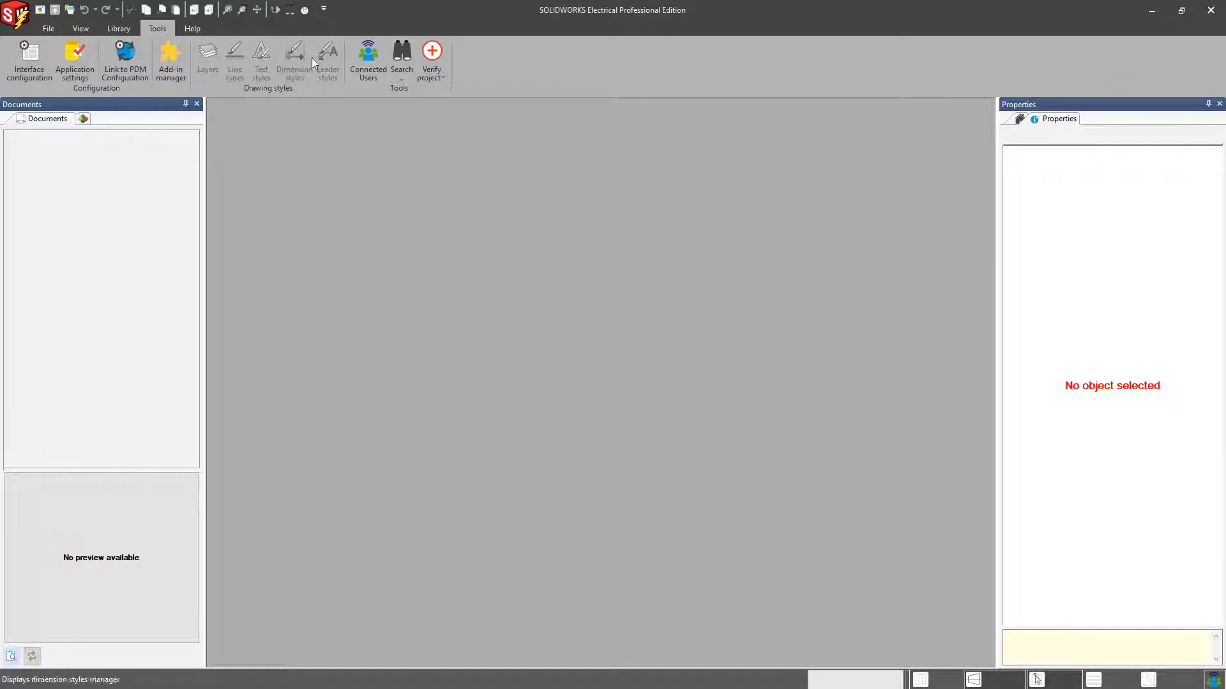
# Open Interface configuration and inspect the drawing background colour, leaving it white
pyautogui.click(38, 63)
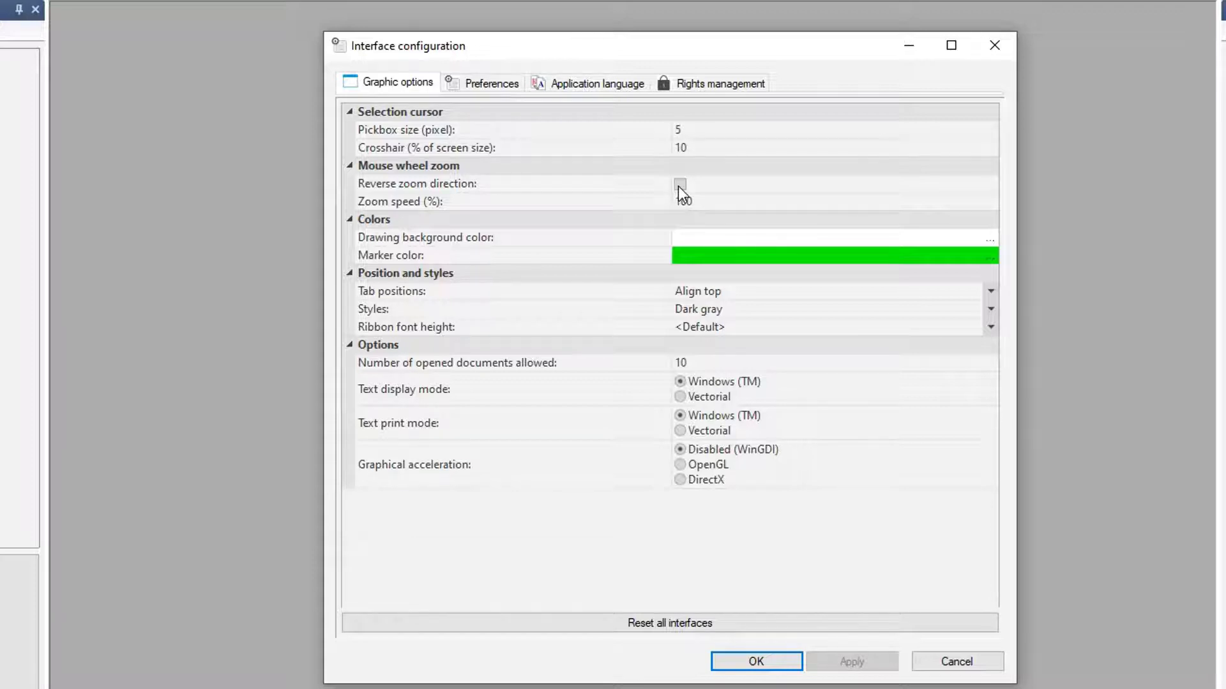
pyautogui.click(697, 238)
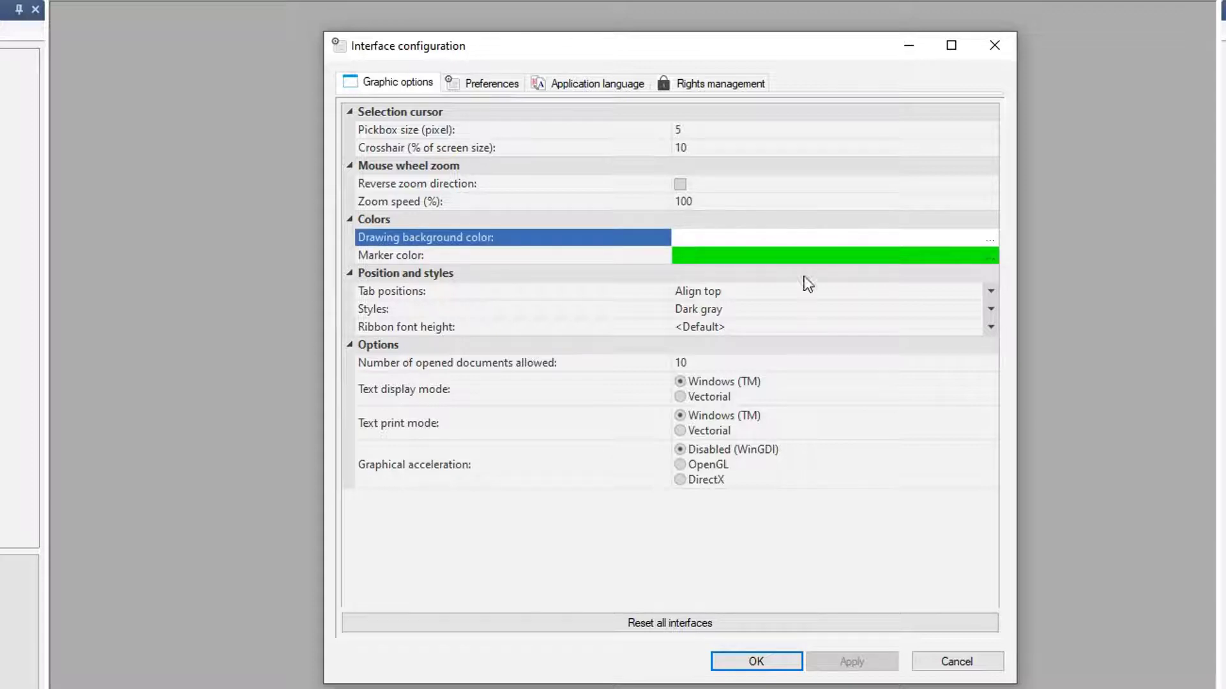
pyautogui.click(990, 240)
pyautogui.moveTo(734, 213); pyautogui.dragTo(761, 191)
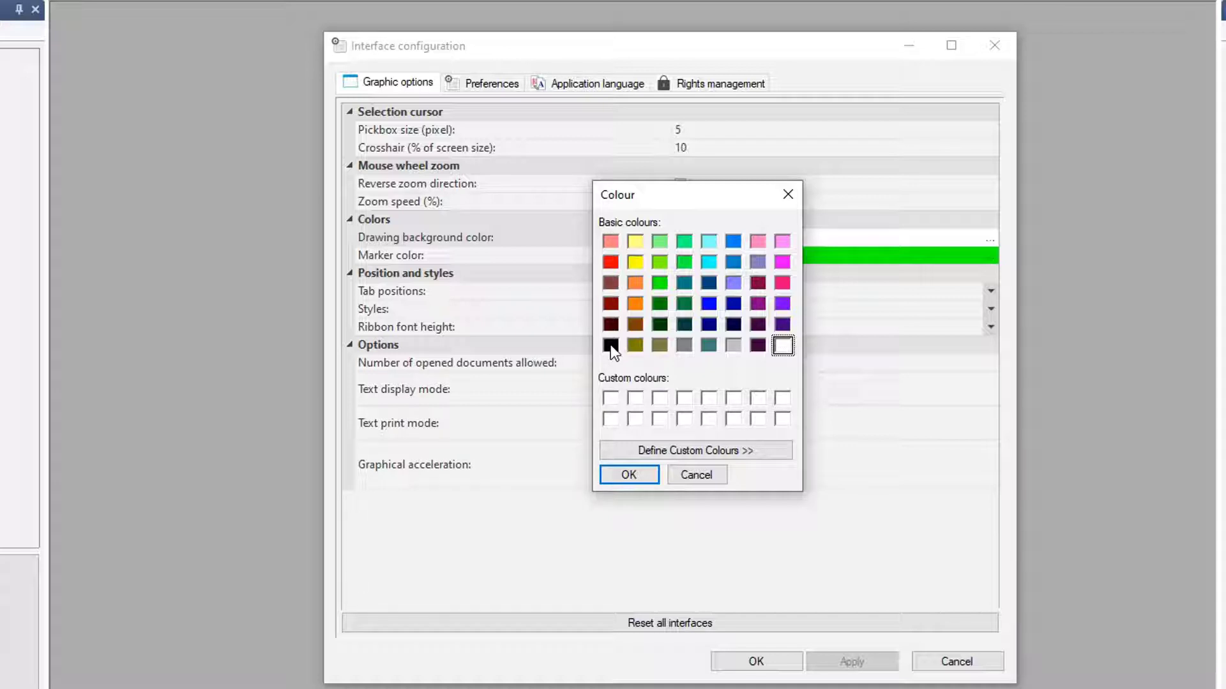
pyautogui.click(789, 195)
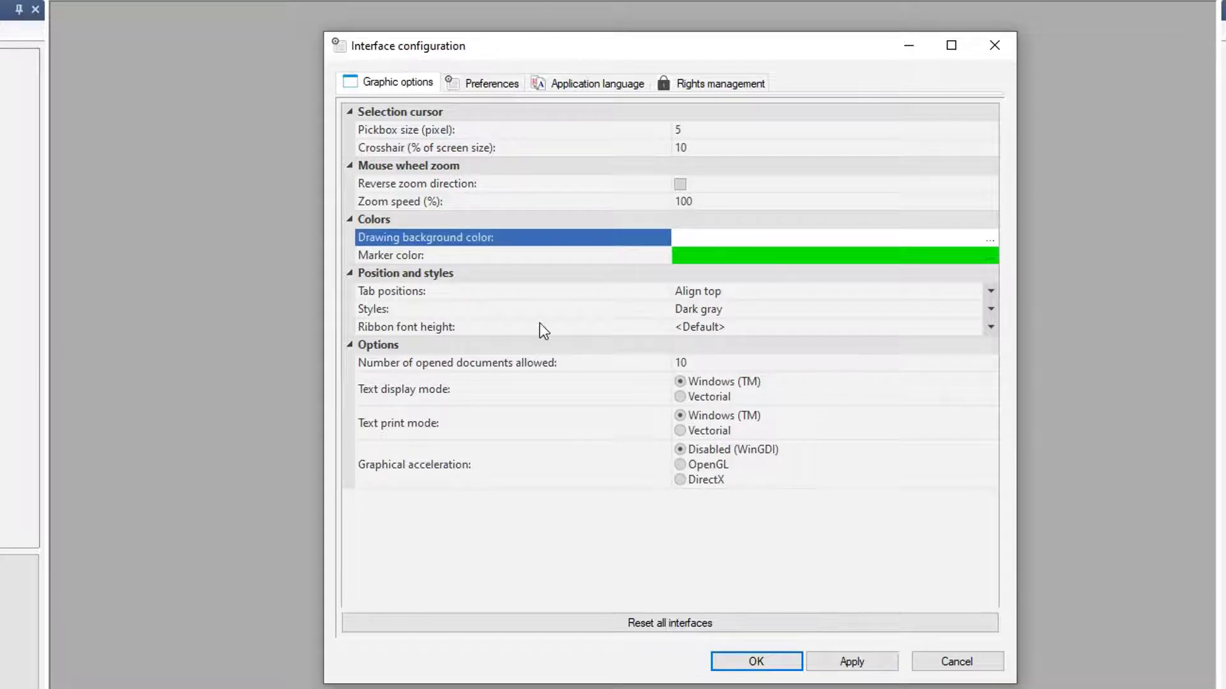
# Check the interface style list, keep Dark gray, and go to the Preferences settings
pyautogui.click(729, 314)
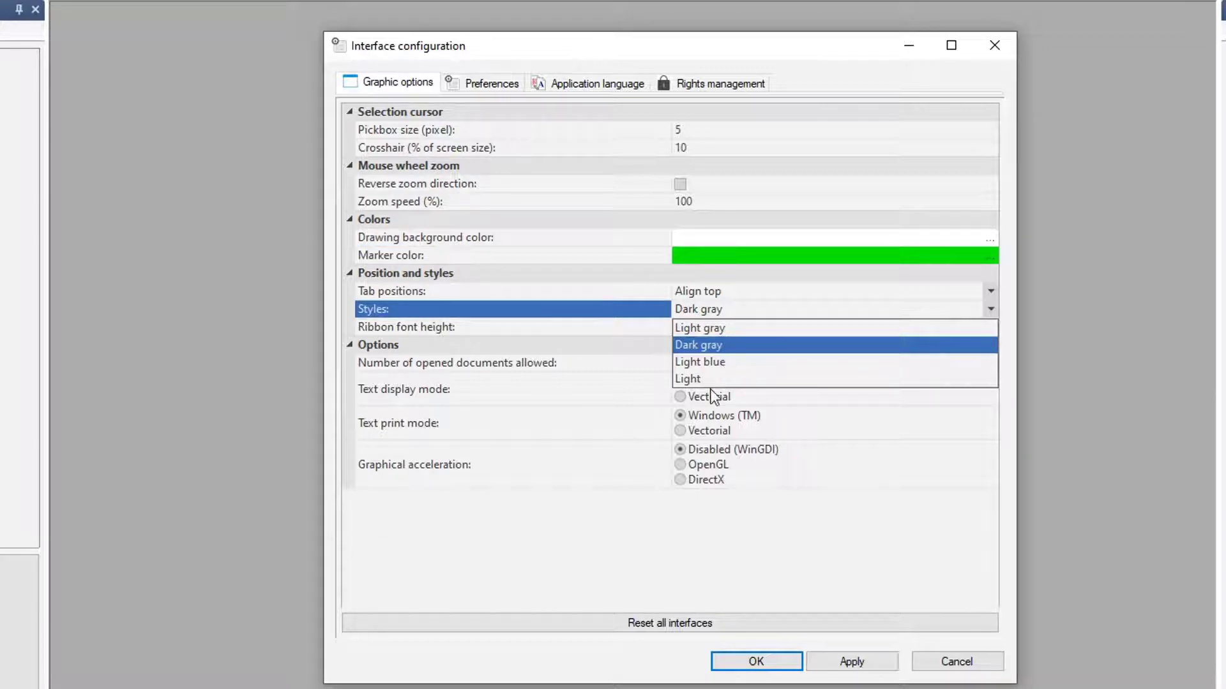
pyautogui.click(734, 431)
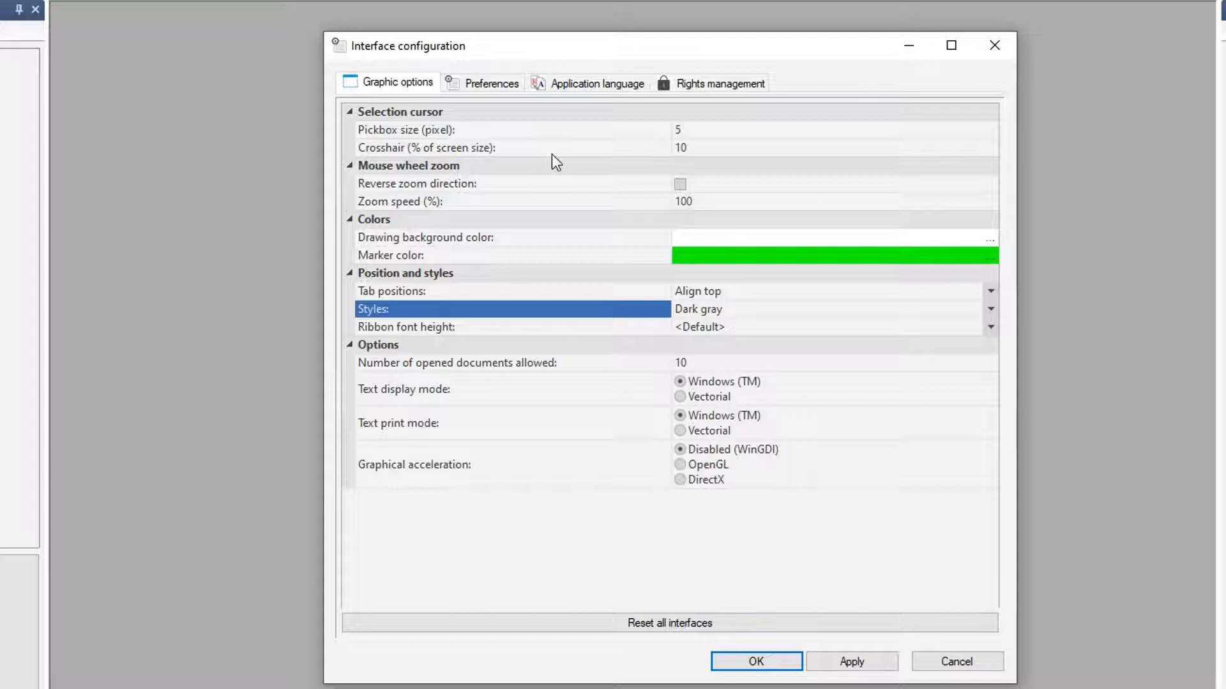
pyautogui.click(488, 88)
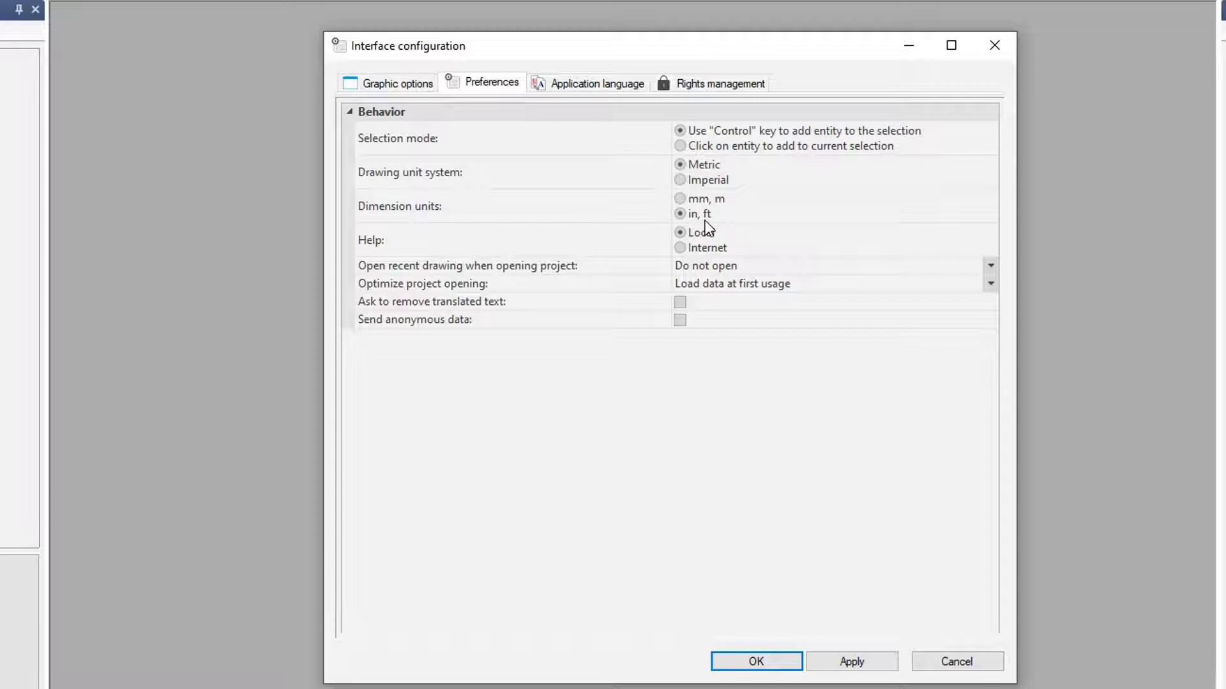
pyautogui.click(702, 199)
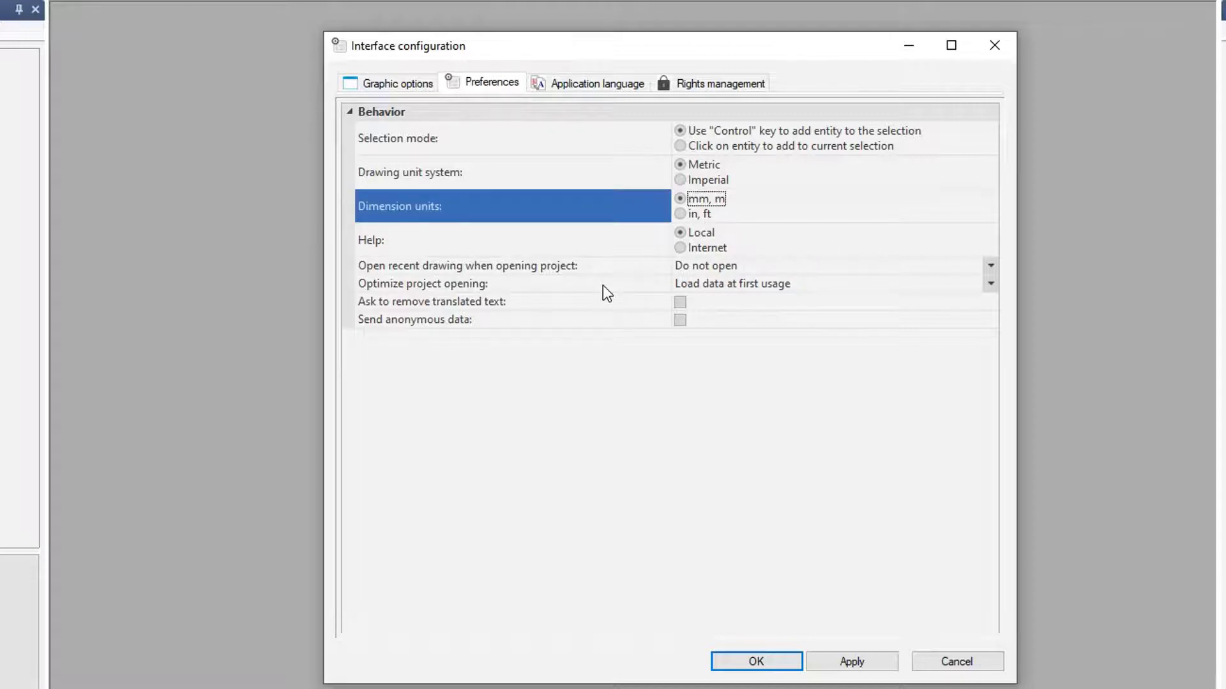
pyautogui.click(702, 182)
pyautogui.click(699, 214)
pyautogui.click(706, 202)
pyautogui.click(696, 170)
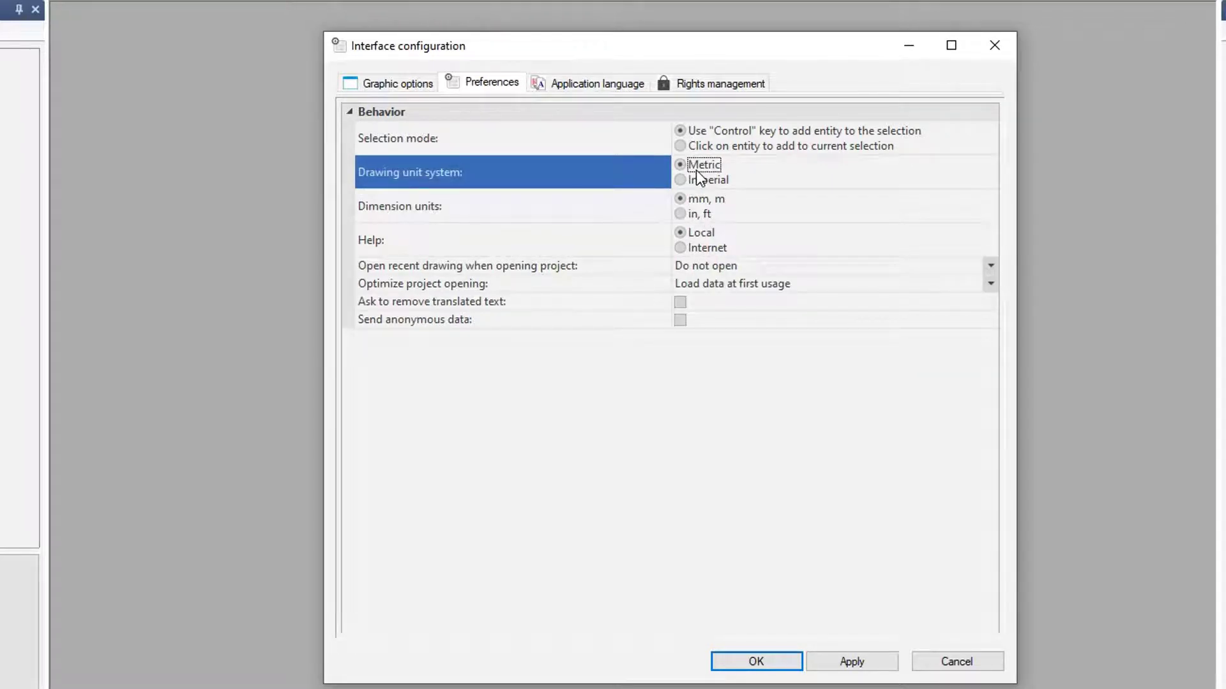
pyautogui.click(701, 216)
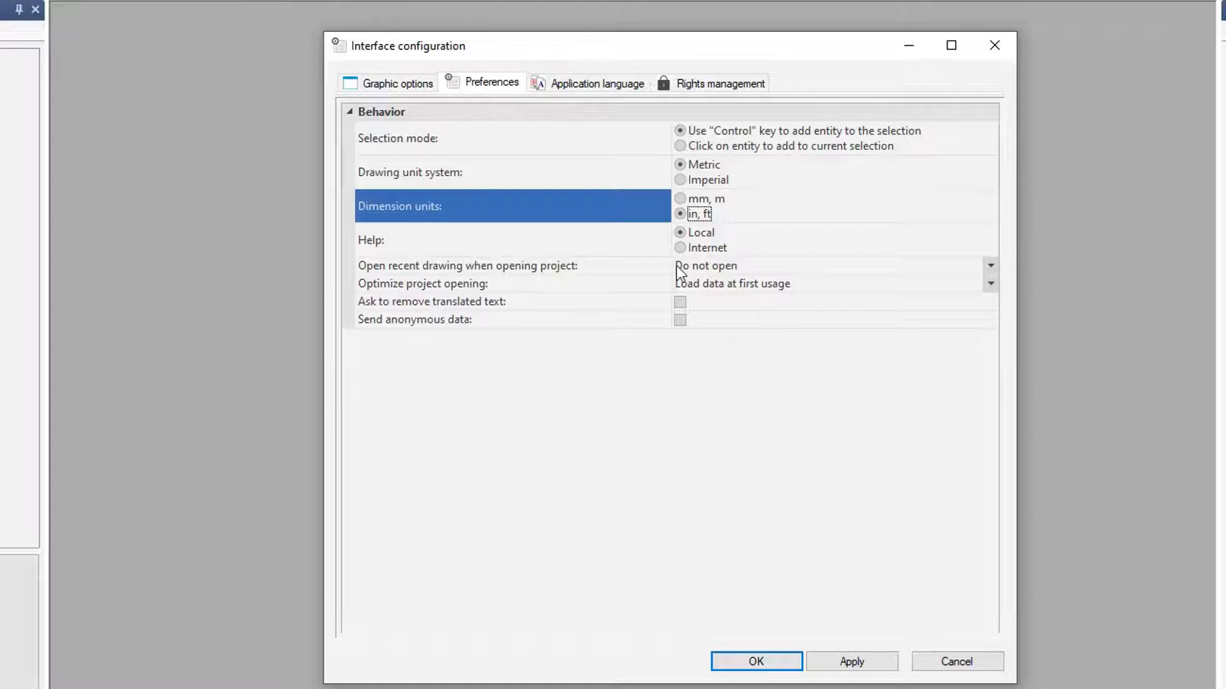
pyautogui.moveTo(686, 244)
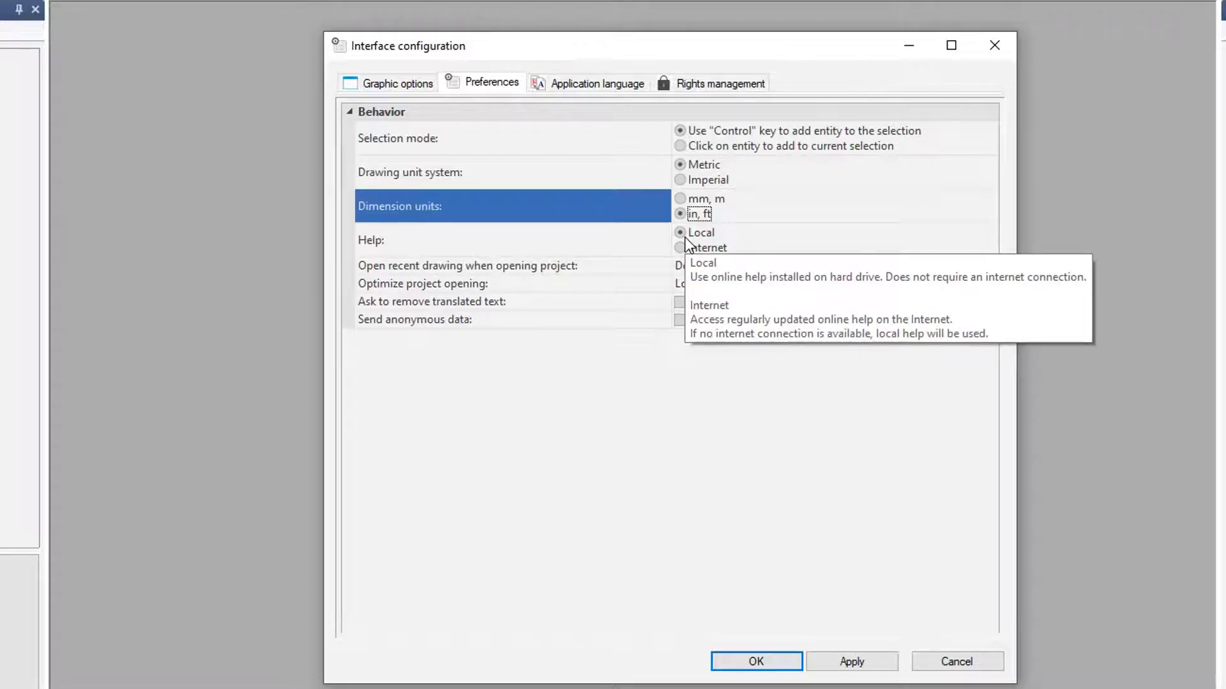
# Review the Application language settings, keeping English, then view the Rights management settings
pyautogui.click(597, 83)
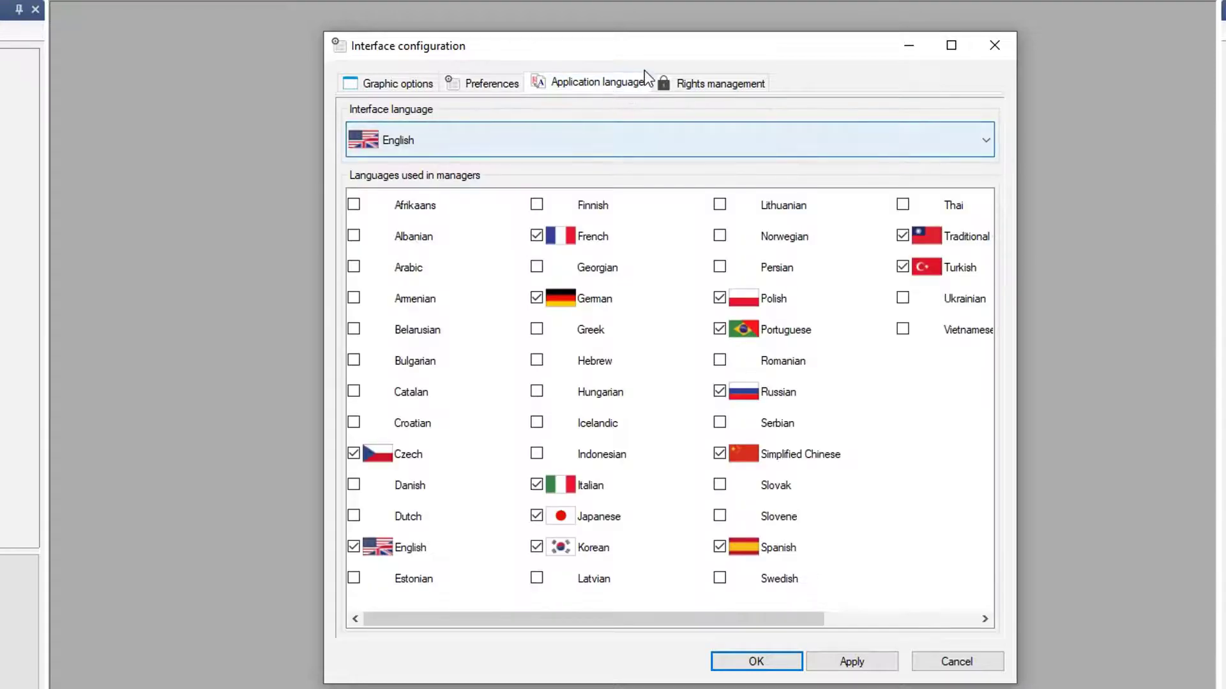
pyautogui.moveTo(663, 49); pyautogui.dragTo(683, 26)
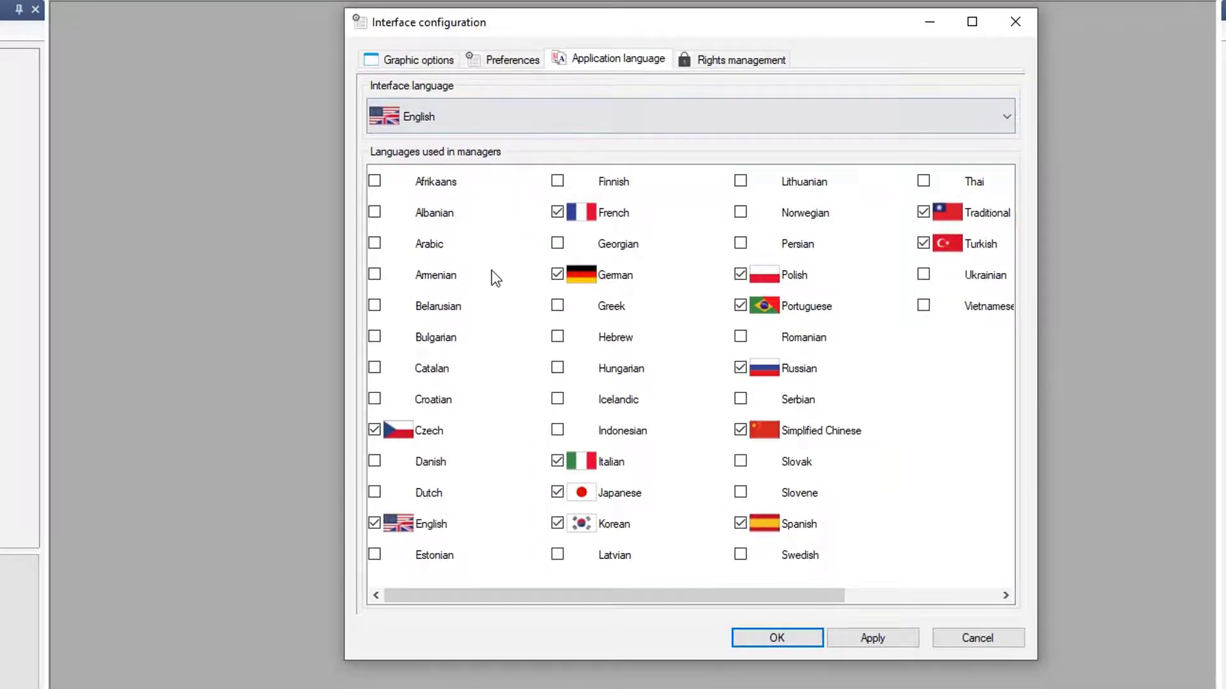
pyautogui.click(599, 121)
pyautogui.click(599, 121)
pyautogui.click(739, 58)
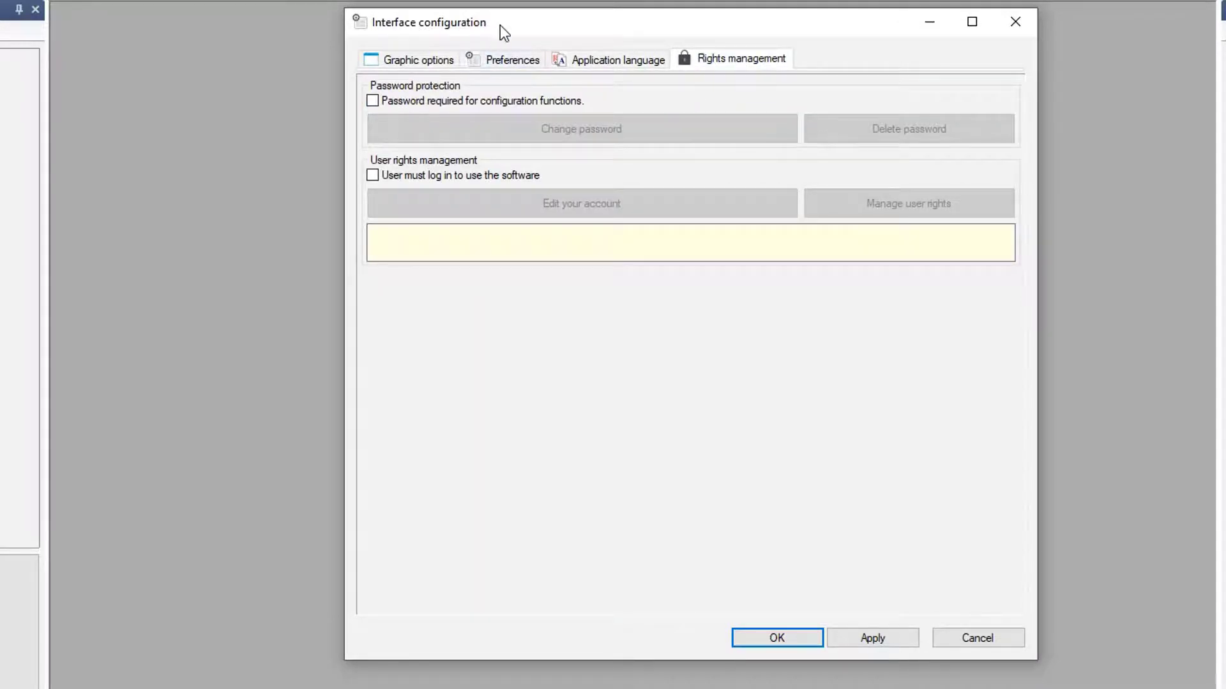
# Cancel the Interface configuration dialog without applying any changes
pyautogui.moveTo(499, 25); pyautogui.dragTo(485, 37)
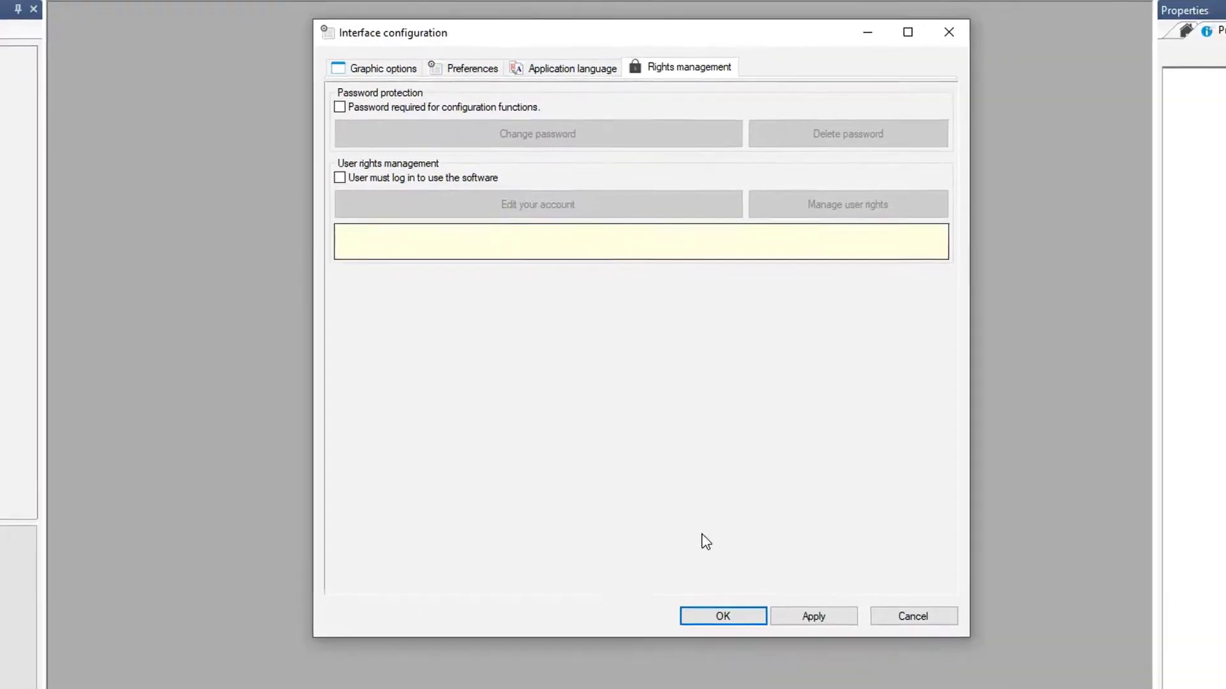
pyautogui.click(854, 600)
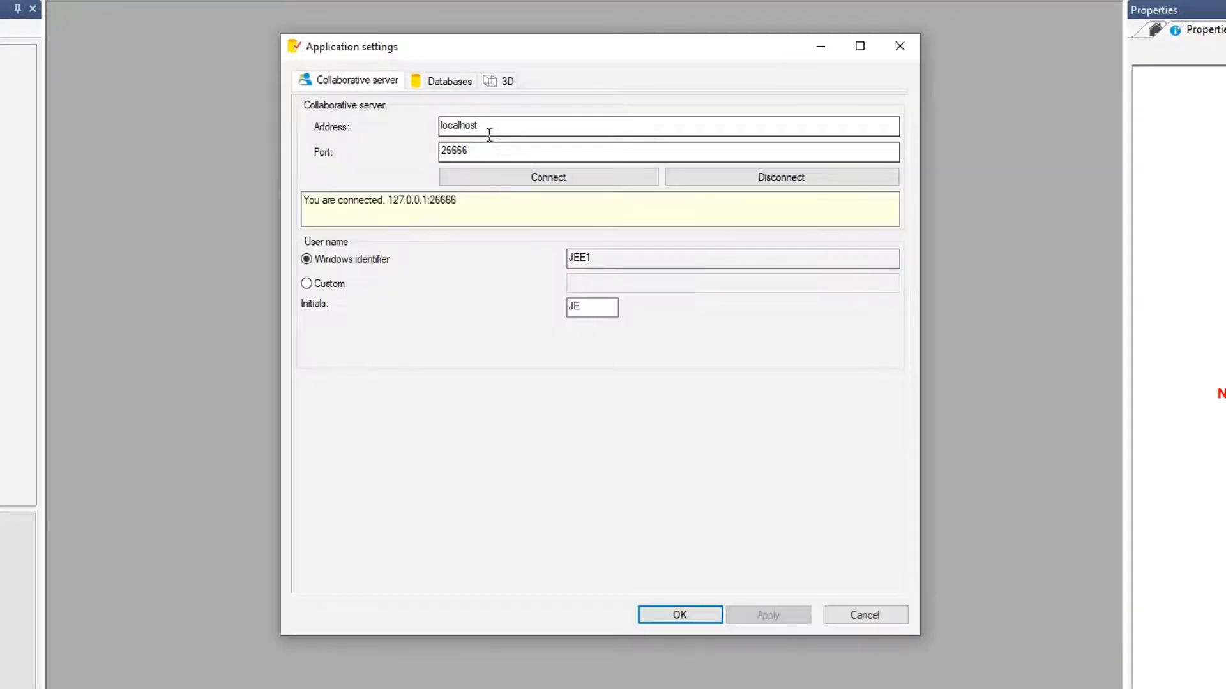
# Confirm the collaborative server is connected at localhost on port 26666
pyautogui.moveTo(507, 55); pyautogui.dragTo(558, 74)
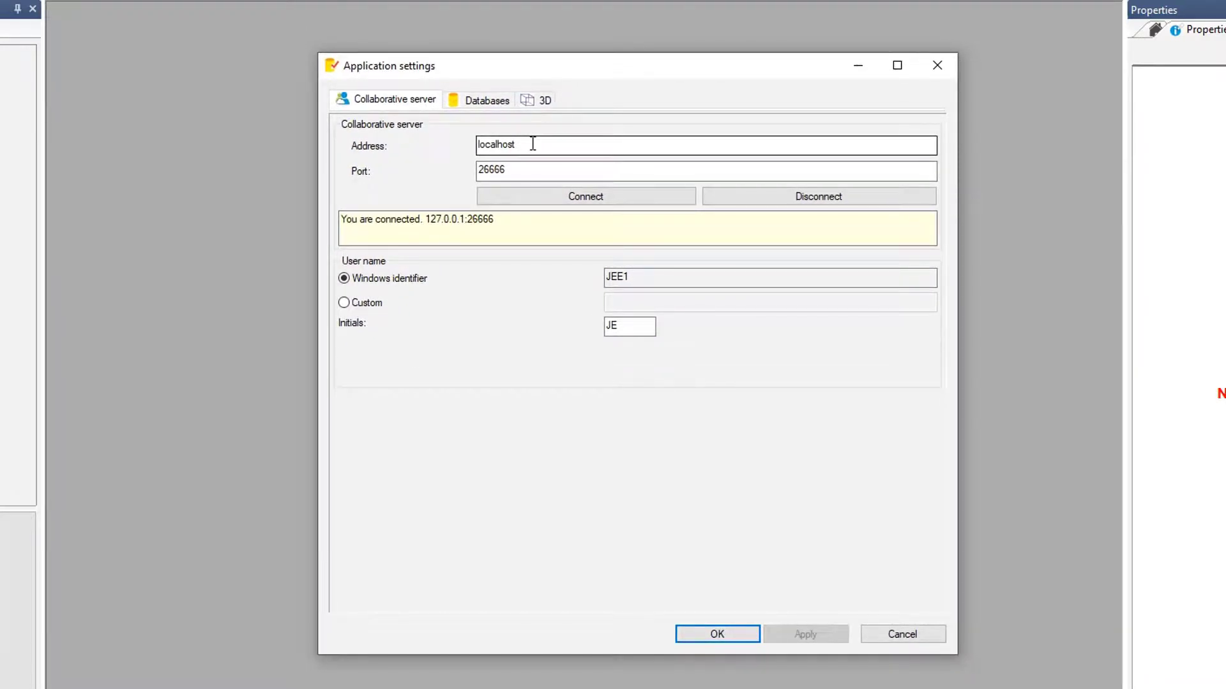
pyautogui.click(538, 180)
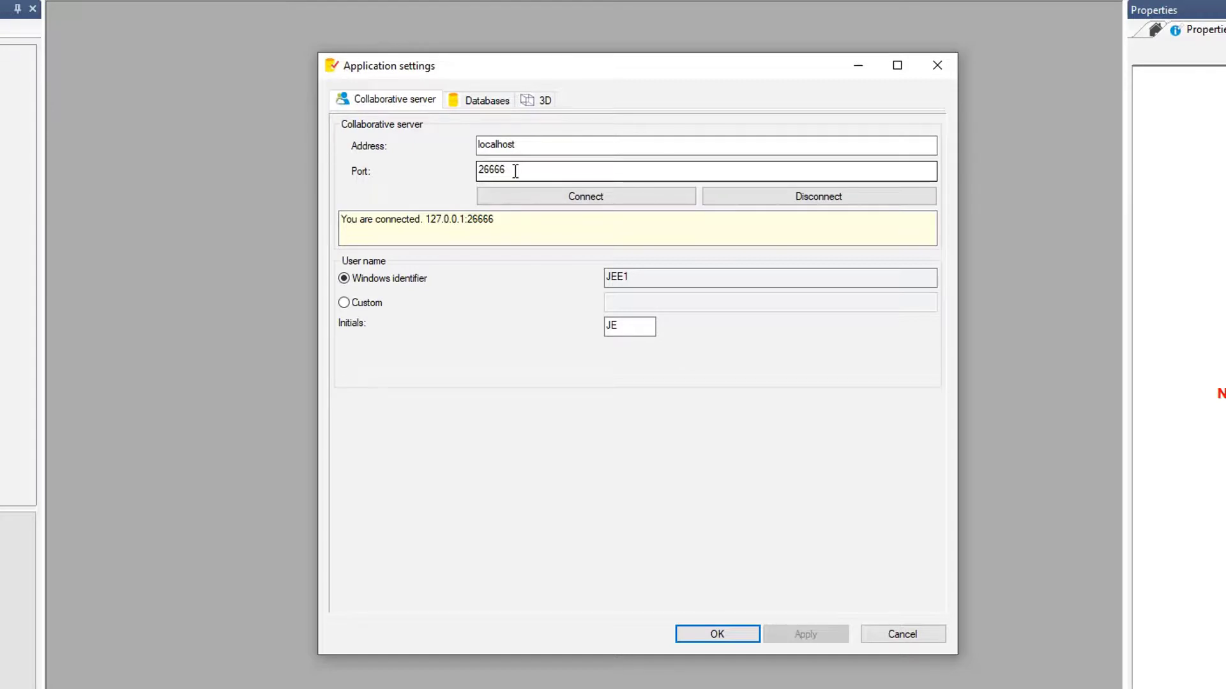
pyautogui.click(516, 171)
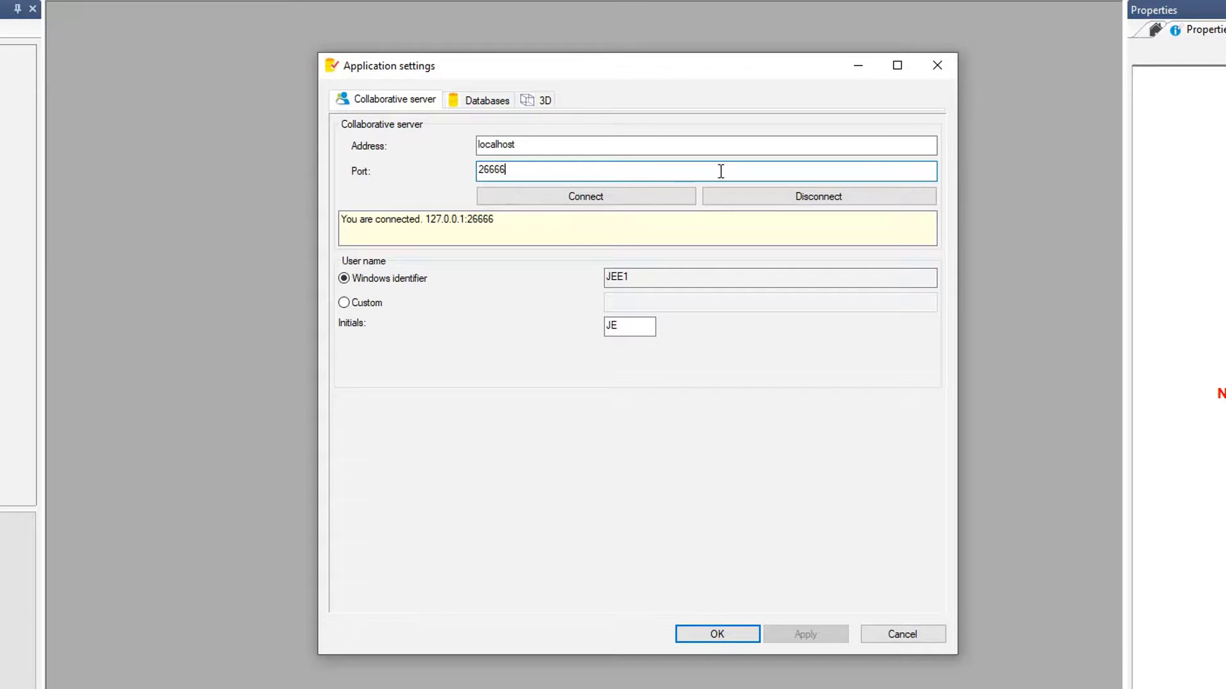
# Review the Databases page: C:\ProgramData\SOLIDWORKS Electrical\ data folder, projects folder, SQL Server connection
pyautogui.click(462, 102)
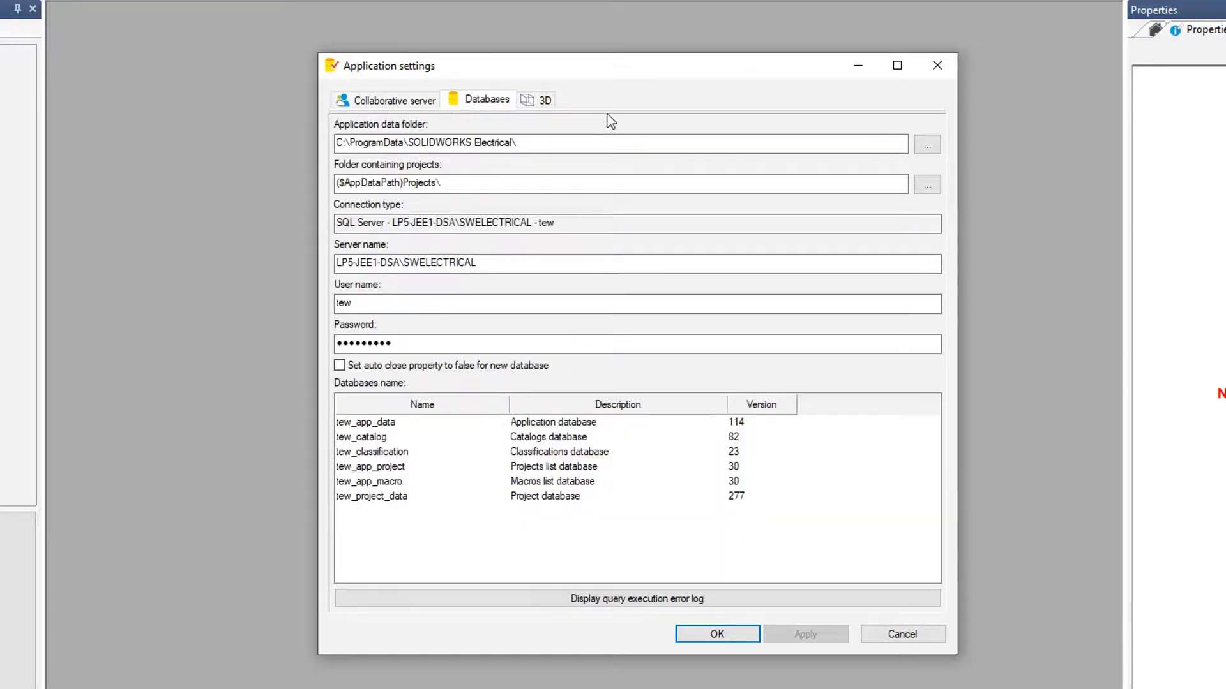
pyautogui.moveTo(632, 73); pyautogui.dragTo(642, 65)
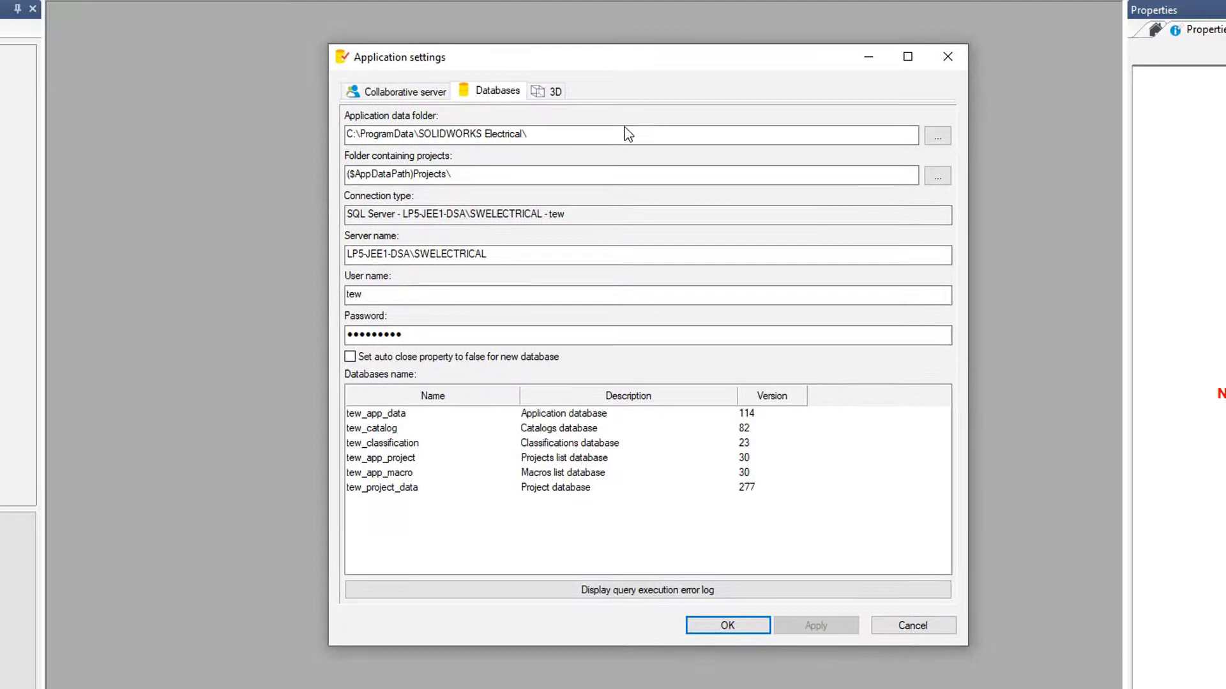
pyautogui.click(418, 133)
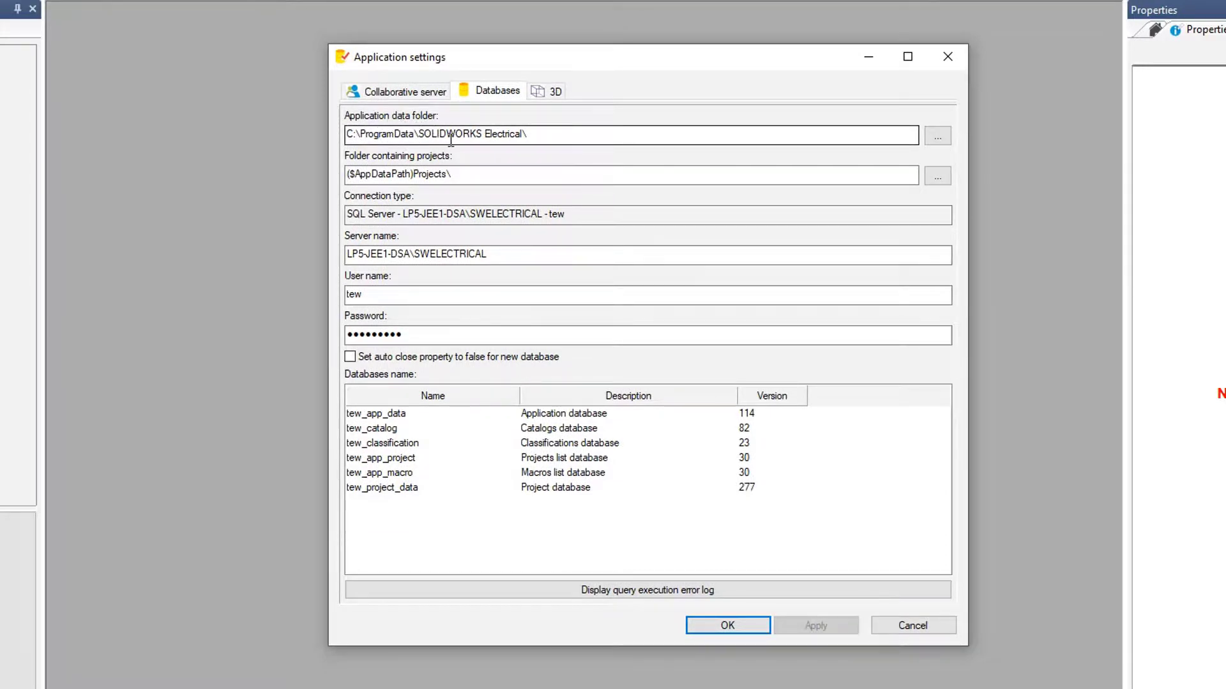
pyautogui.click(496, 168)
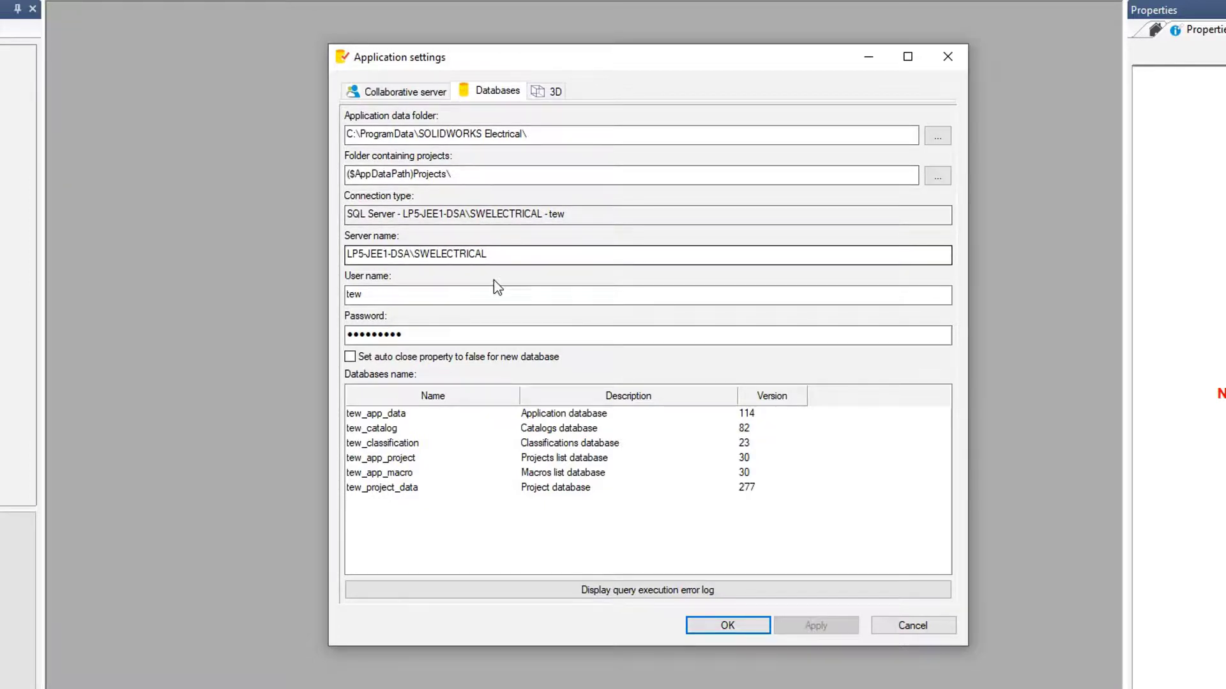
# Inspect the 3D parts folder and its three enabled options, then cancel Application settings
pyautogui.click(543, 92)
pyautogui.click(542, 150)
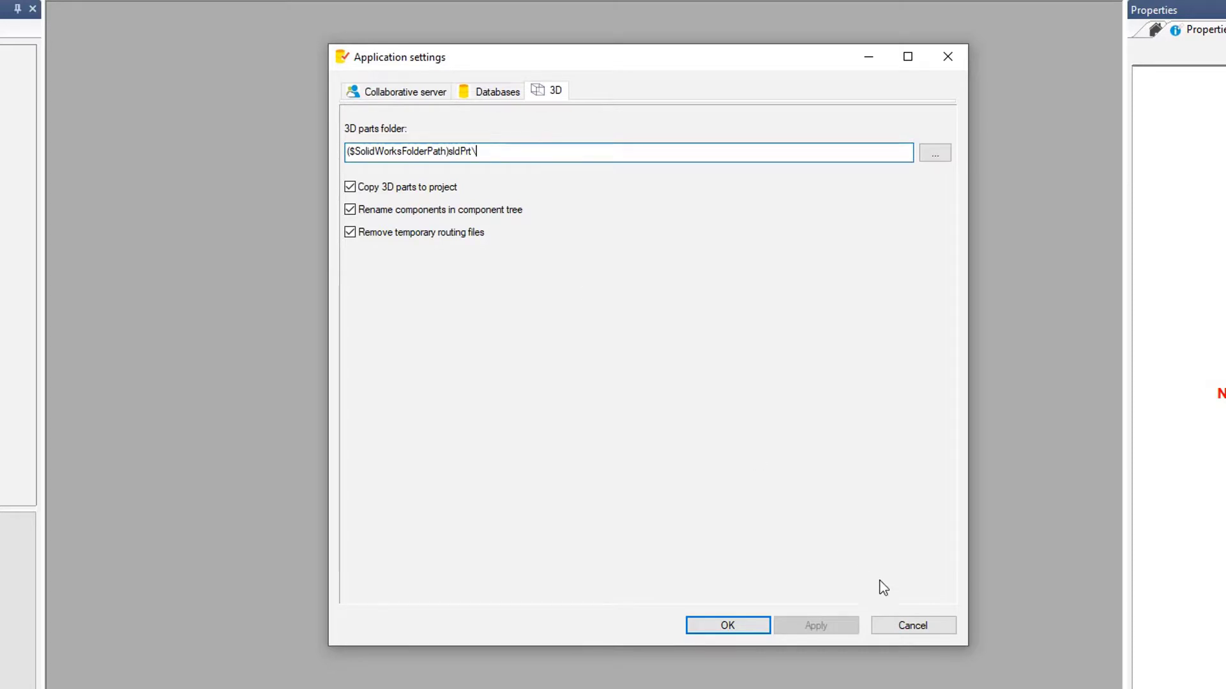
pyautogui.click(912, 626)
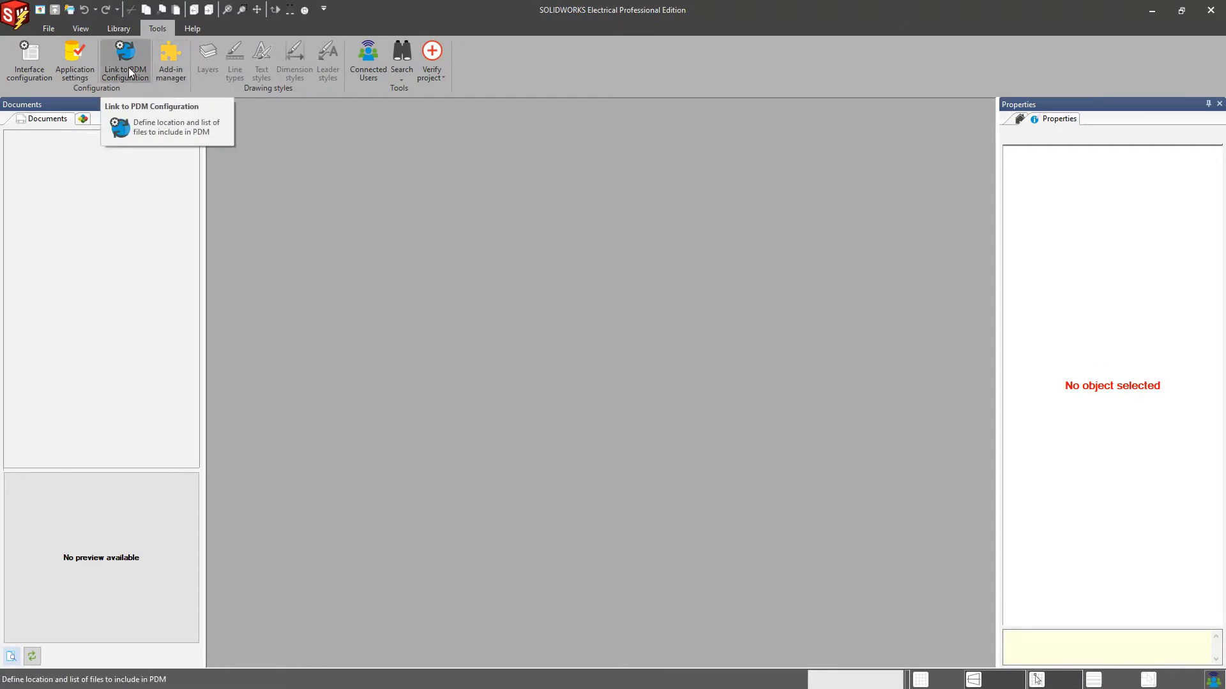
pyautogui.click(165, 68)
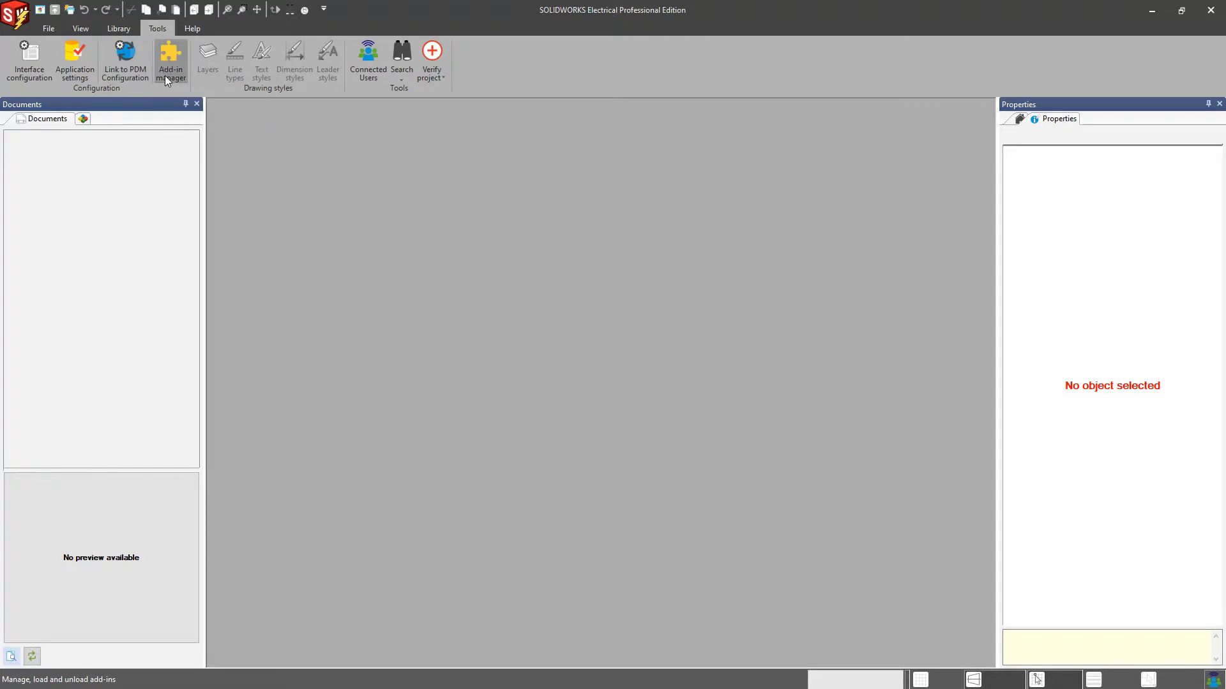
pyautogui.moveTo(587, 235); pyautogui.dragTo(576, 196)
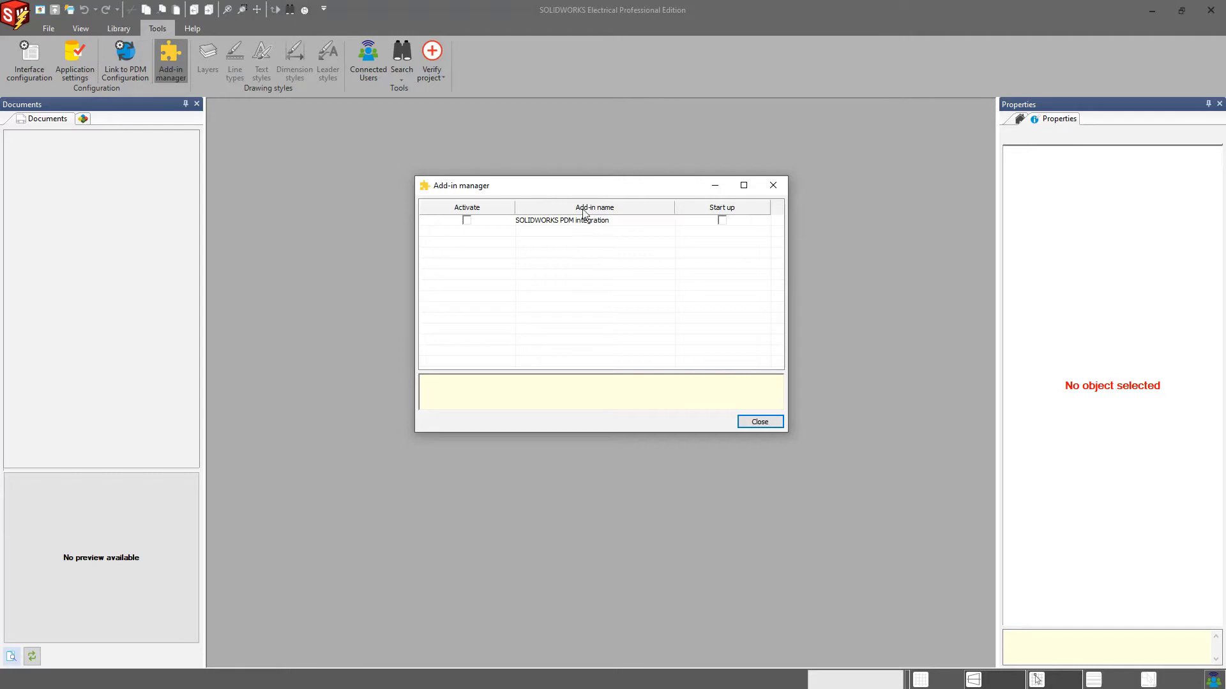
pyautogui.moveTo(588, 191); pyautogui.dragTo(601, 163)
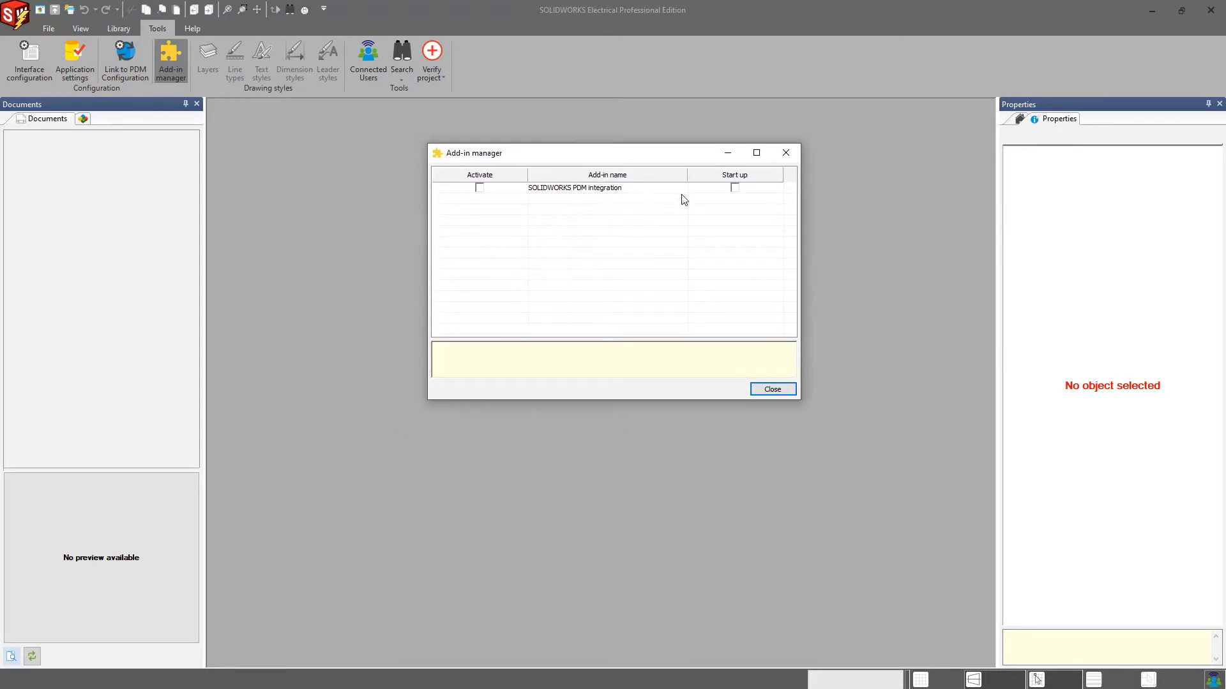
pyautogui.click(783, 158)
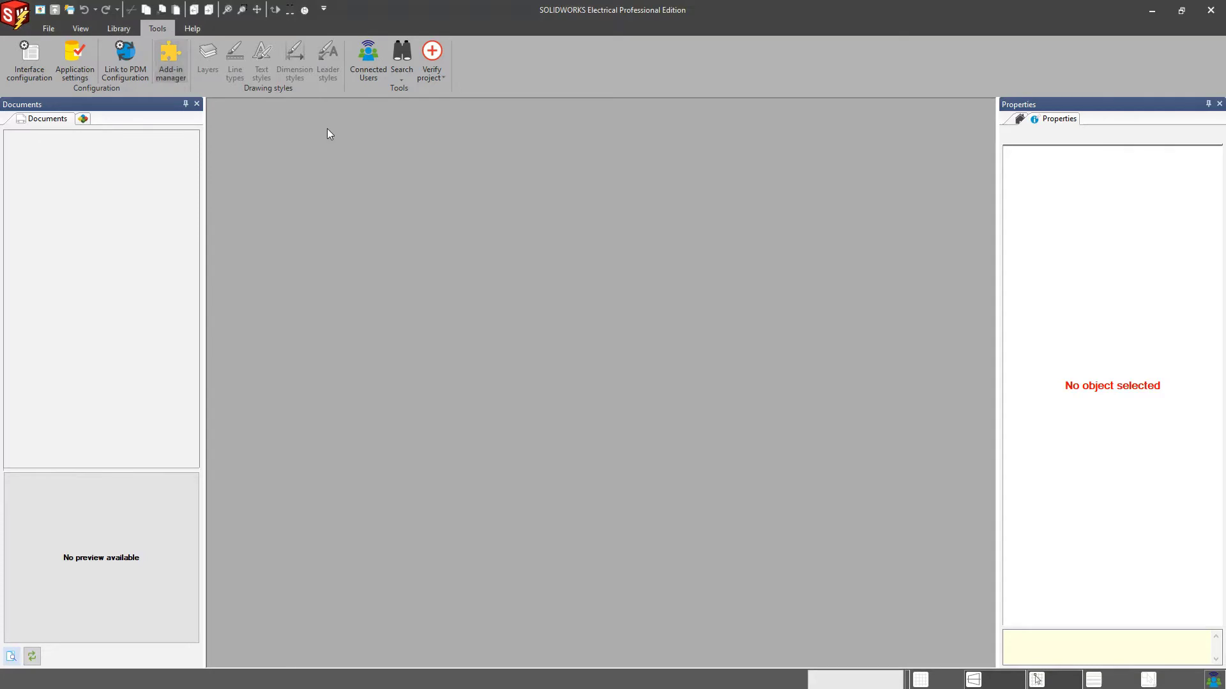
# Open and close the Connected Users chat, then browse the Search and Verify project menus
pyautogui.click(361, 63)
pyautogui.moveTo(273, 12); pyautogui.dragTo(580, 104)
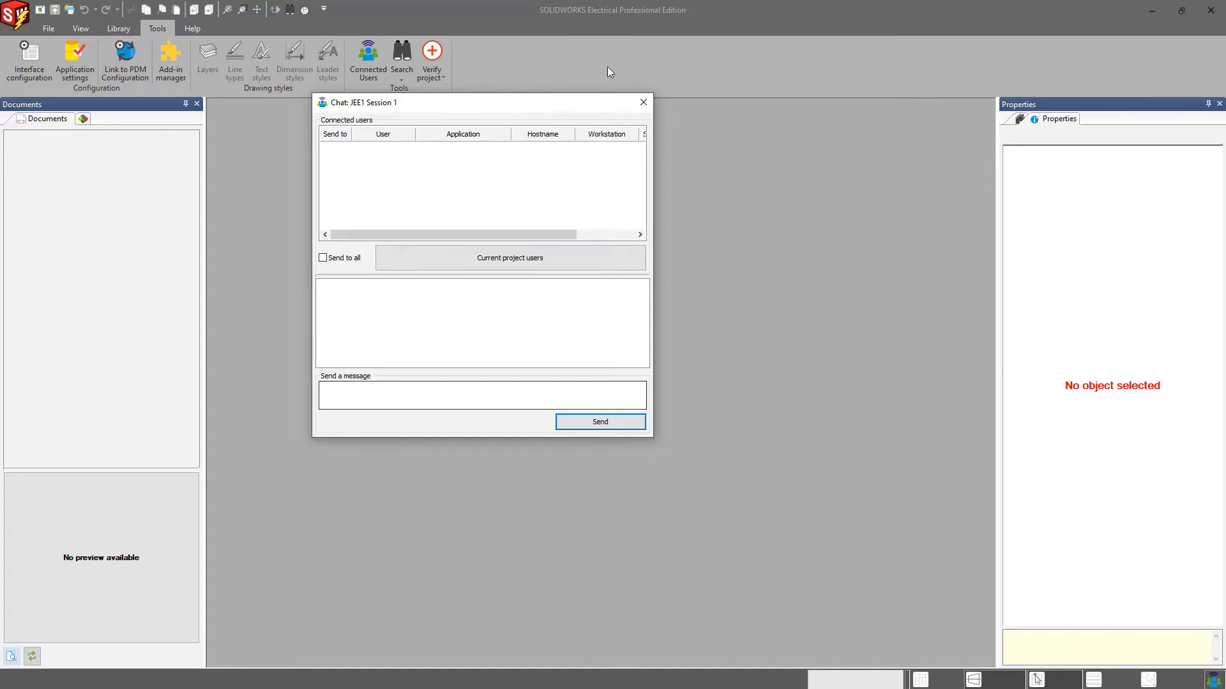
pyautogui.click(643, 102)
pyautogui.click(401, 76)
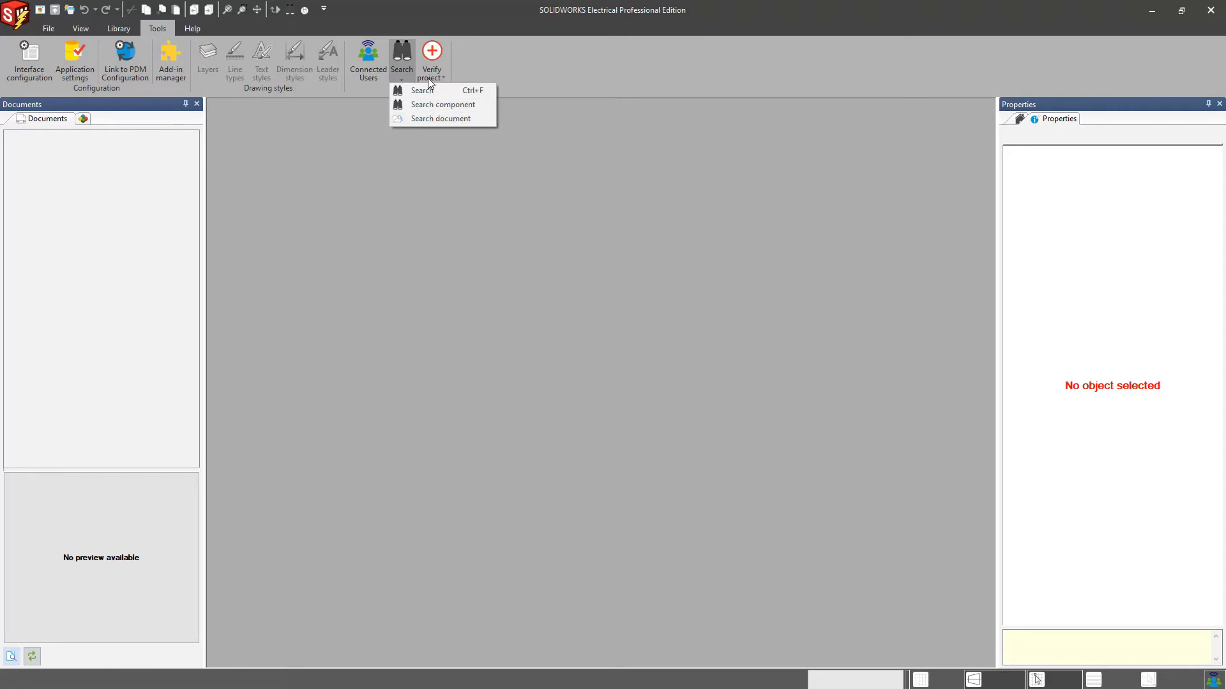
pyautogui.click(429, 77)
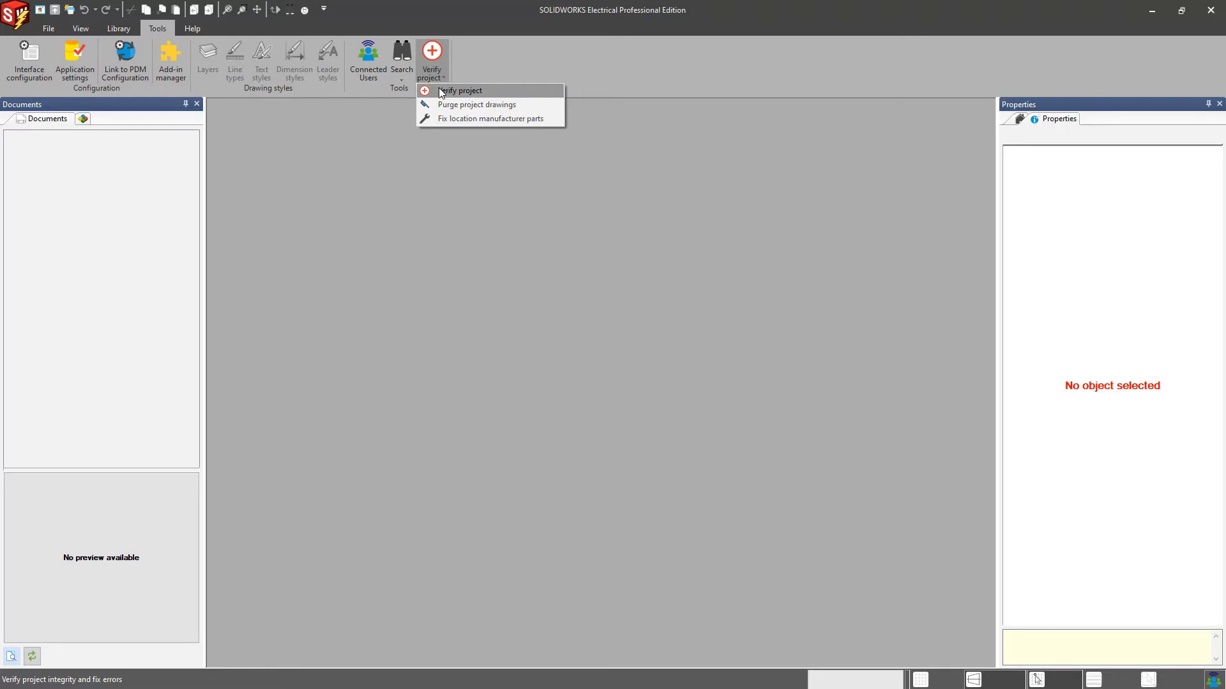
# Attempt Verify project and dismiss the warning that a project must be opened
pyautogui.click(441, 91)
pyautogui.click(595, 351)
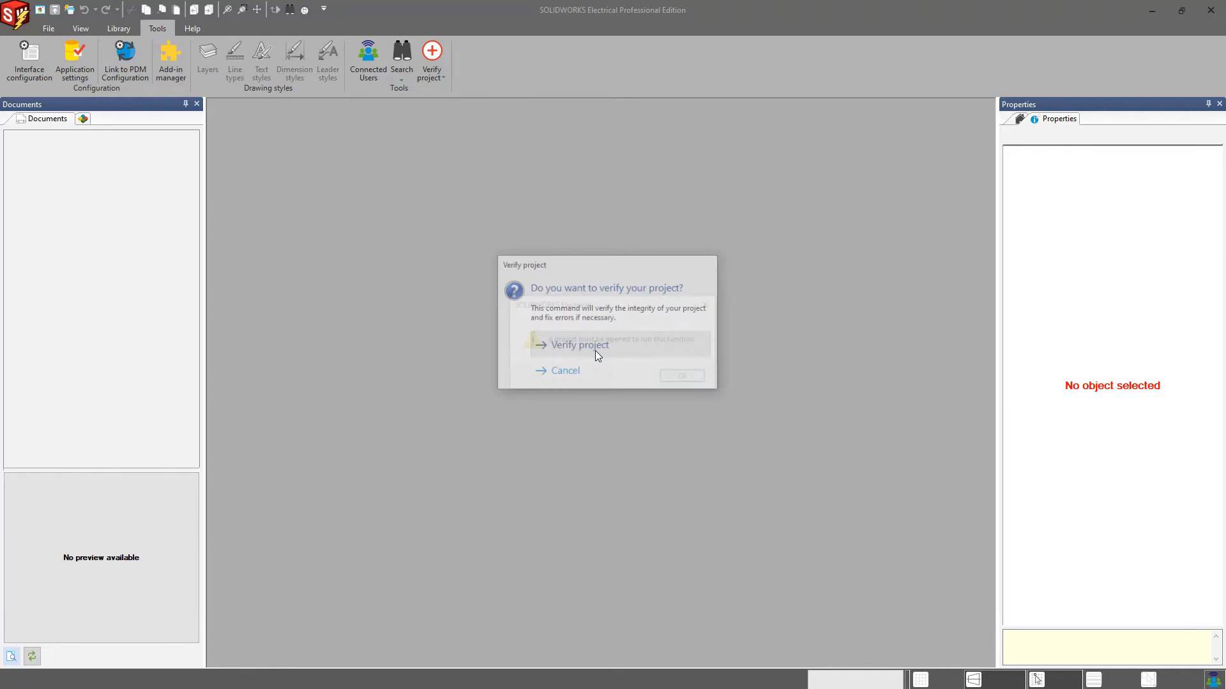
pyautogui.click(685, 378)
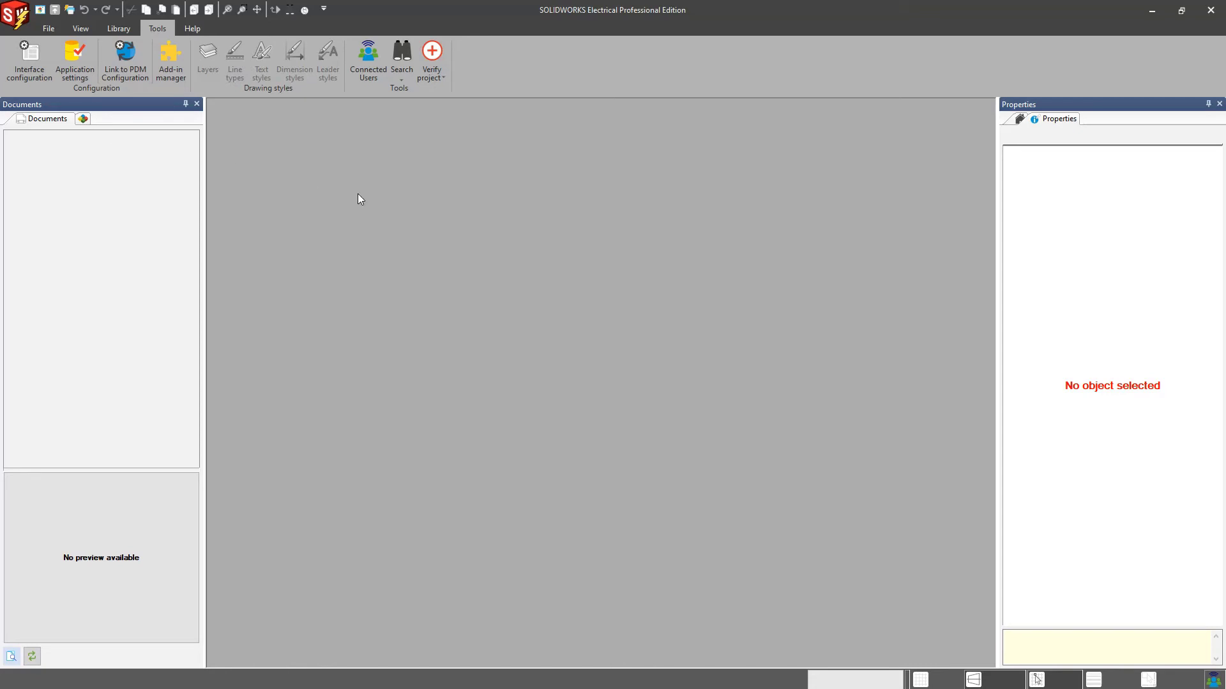
pyautogui.click(74, 71)
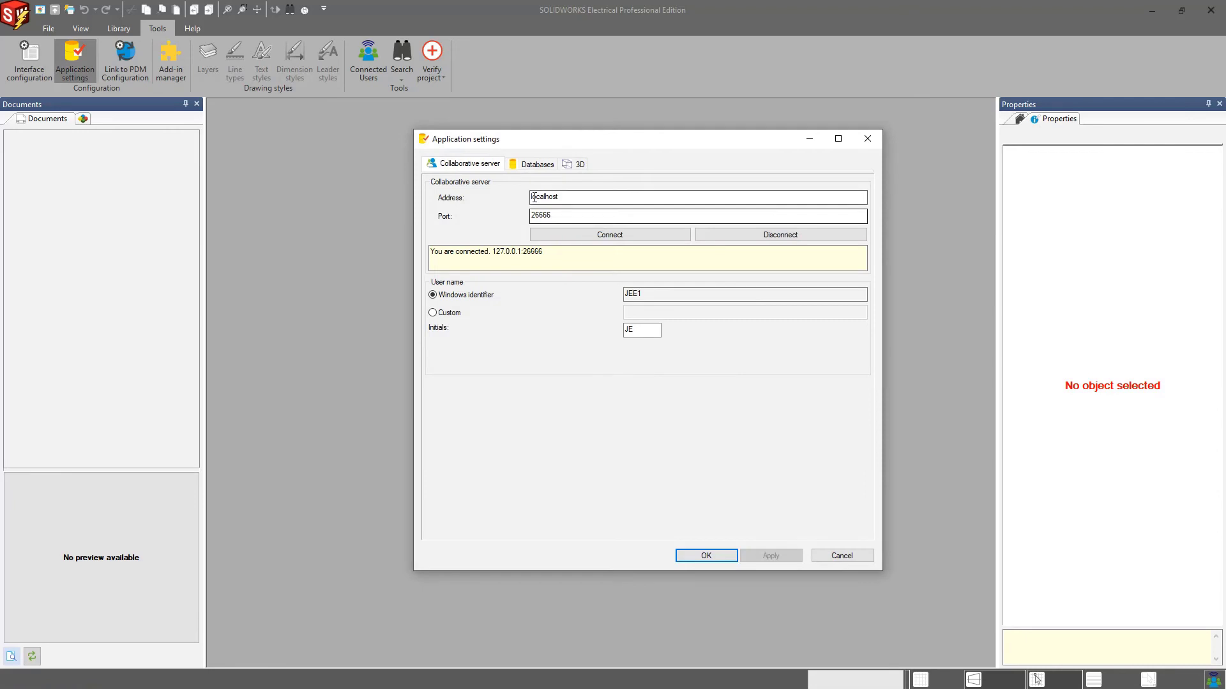
pyautogui.click(534, 163)
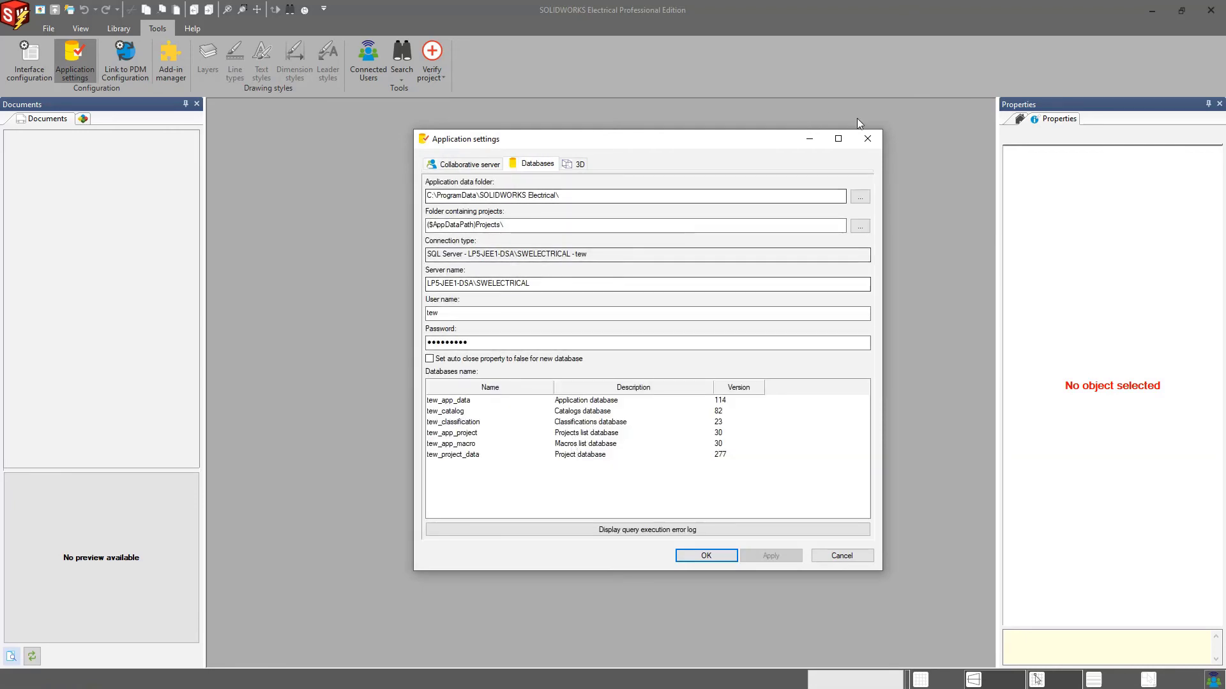
pyautogui.click(866, 141)
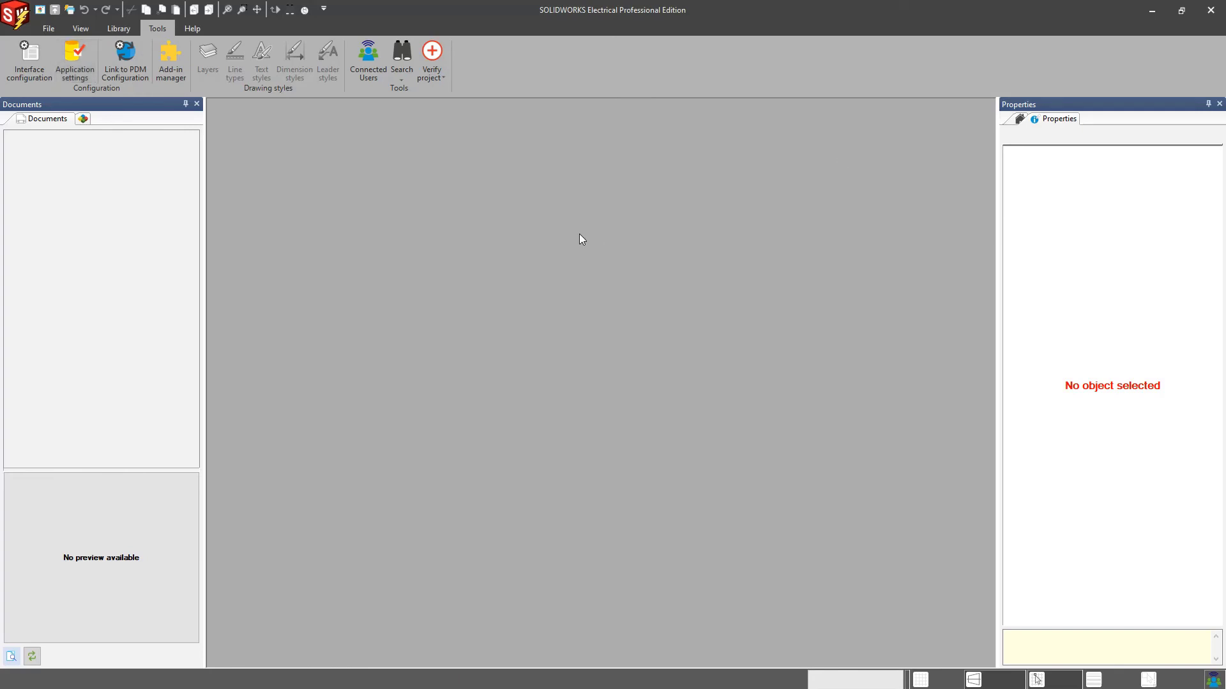